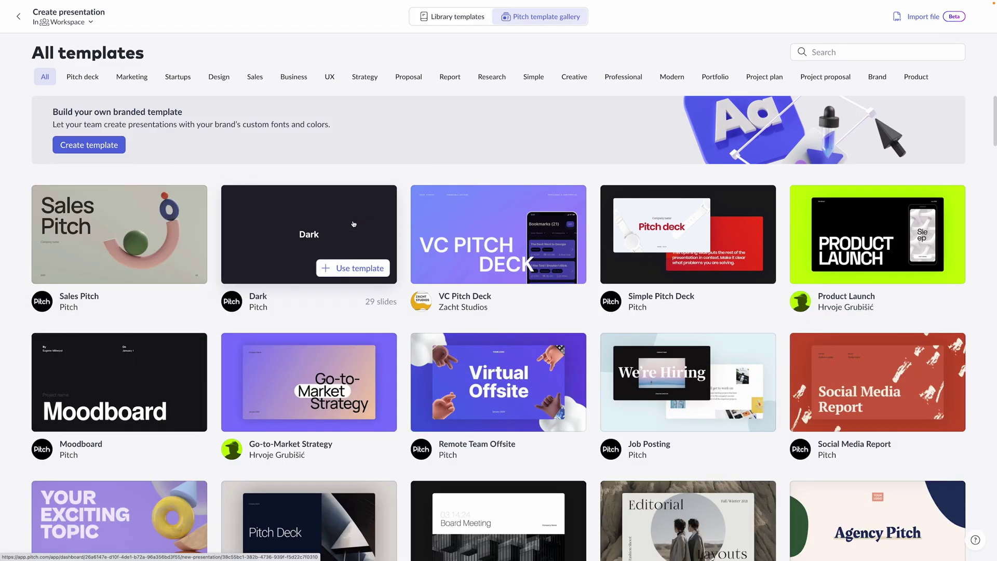
Step: Filter the gallery to Design and browse templates like Brand Guidelines, Cyberpunk and Brutalist
scroll(355, 224, down, 7)
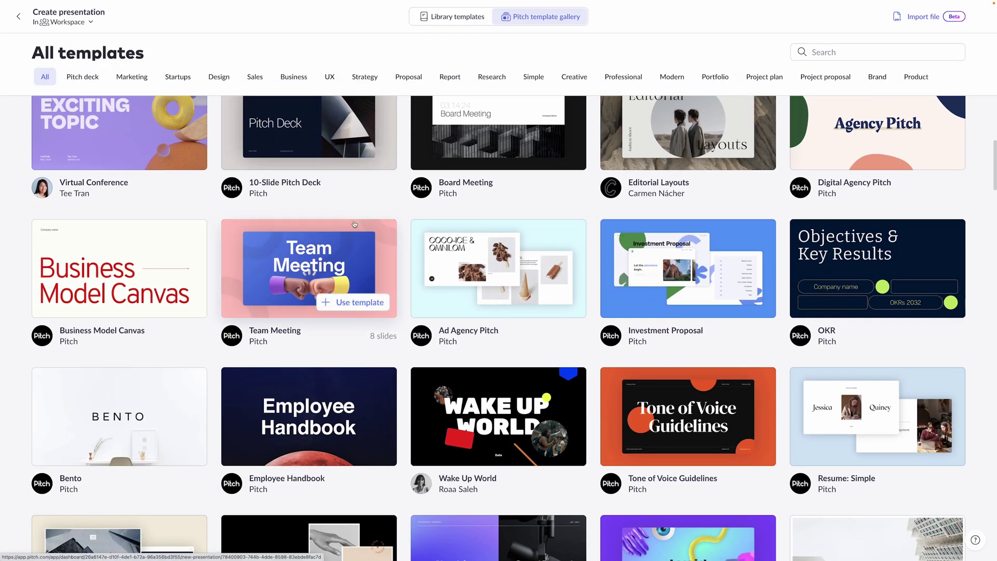
scroll(630, 269, up, 3)
scroll(630, 268, up, 5)
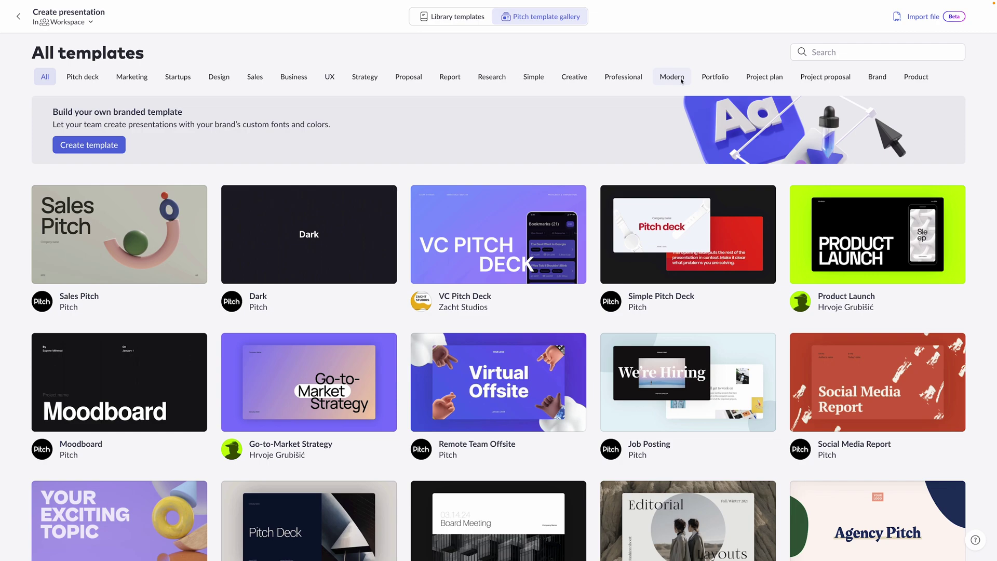
click(220, 78)
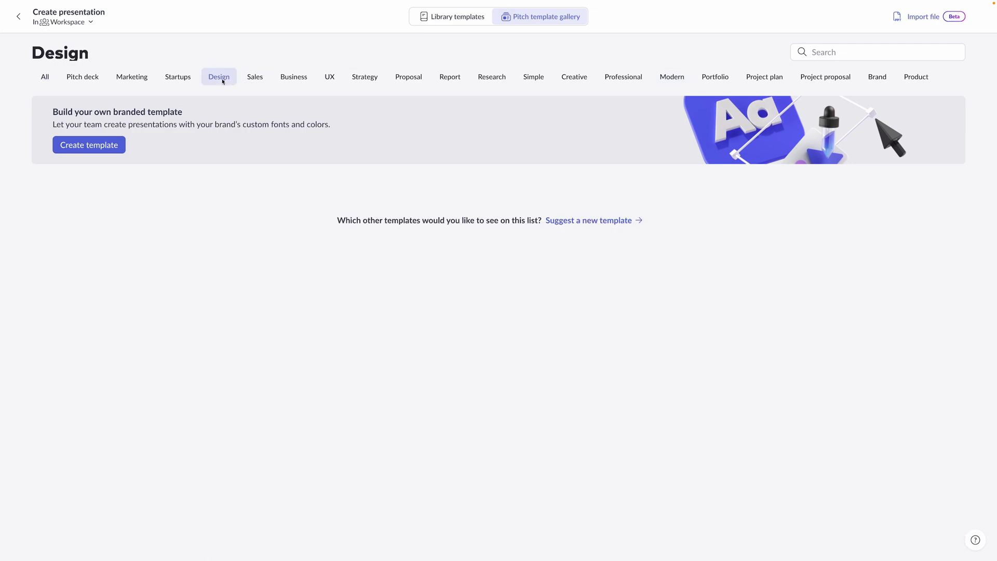
mouse_move(561, 288)
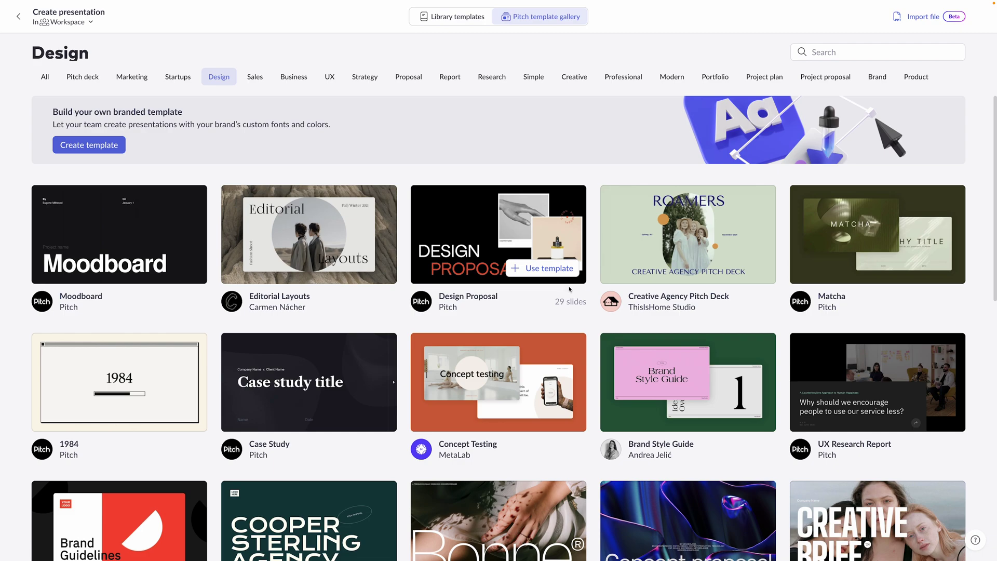
scroll(587, 286, down, 2)
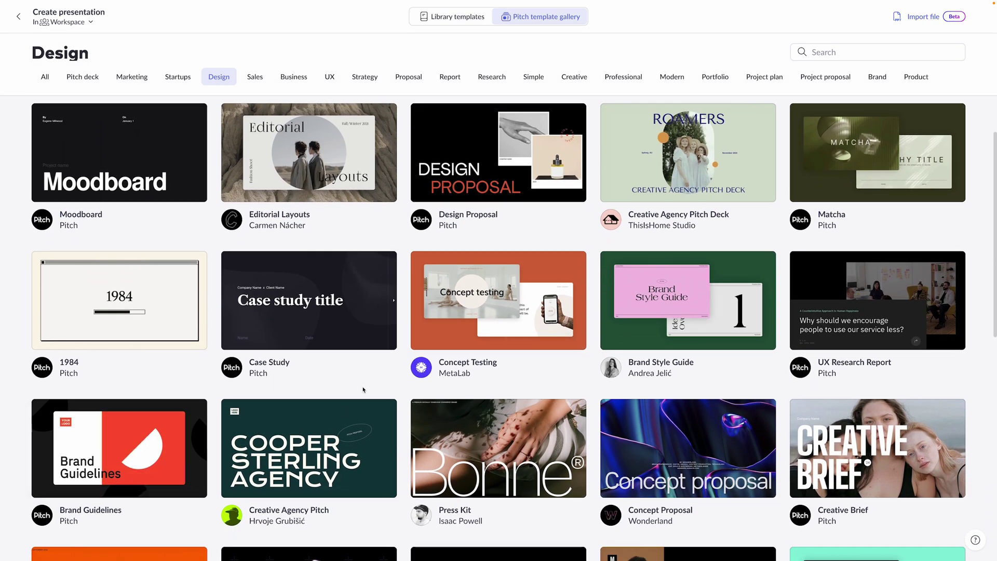
scroll(363, 390, down, 5)
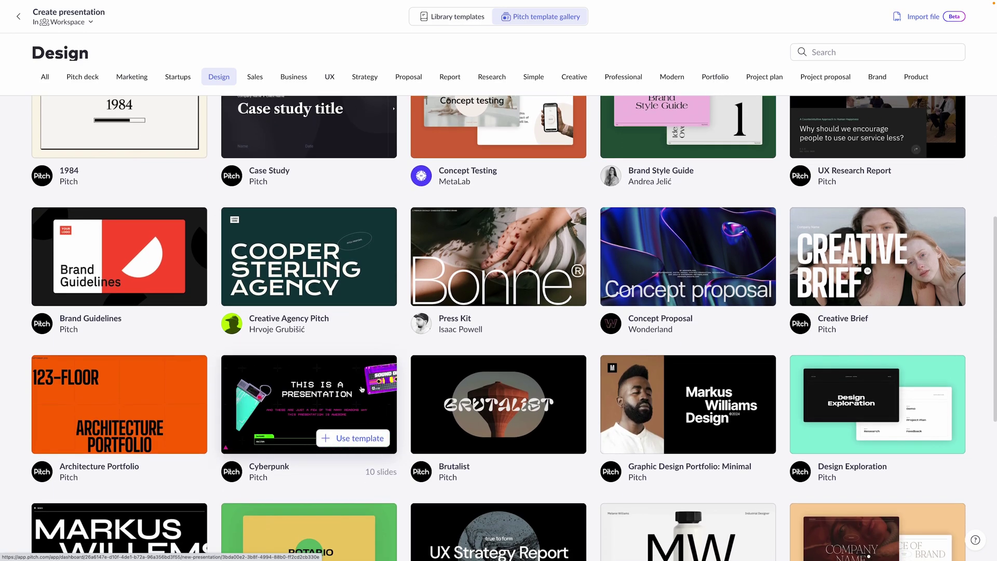
scroll(417, 360, down, 8)
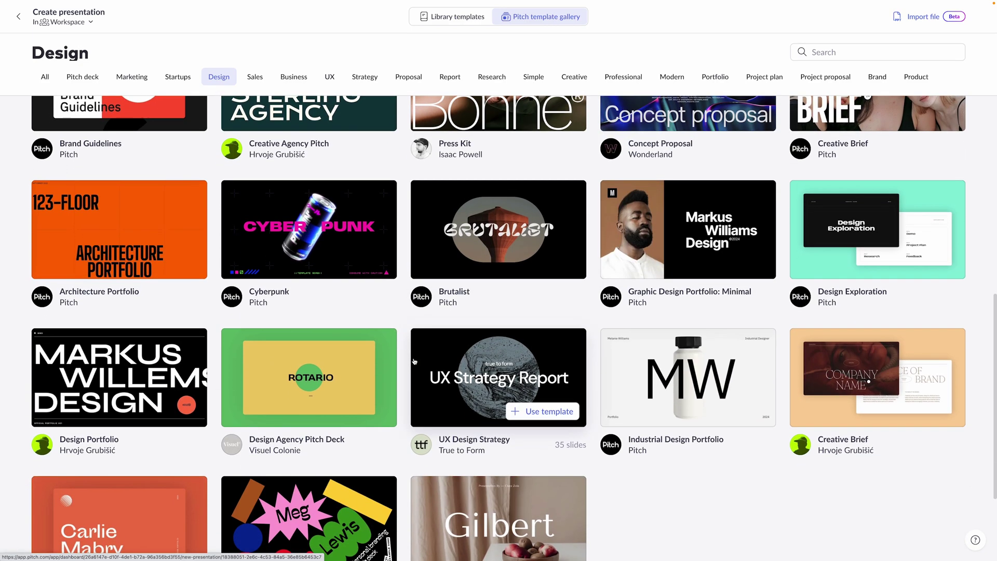
scroll(417, 362, up, 6)
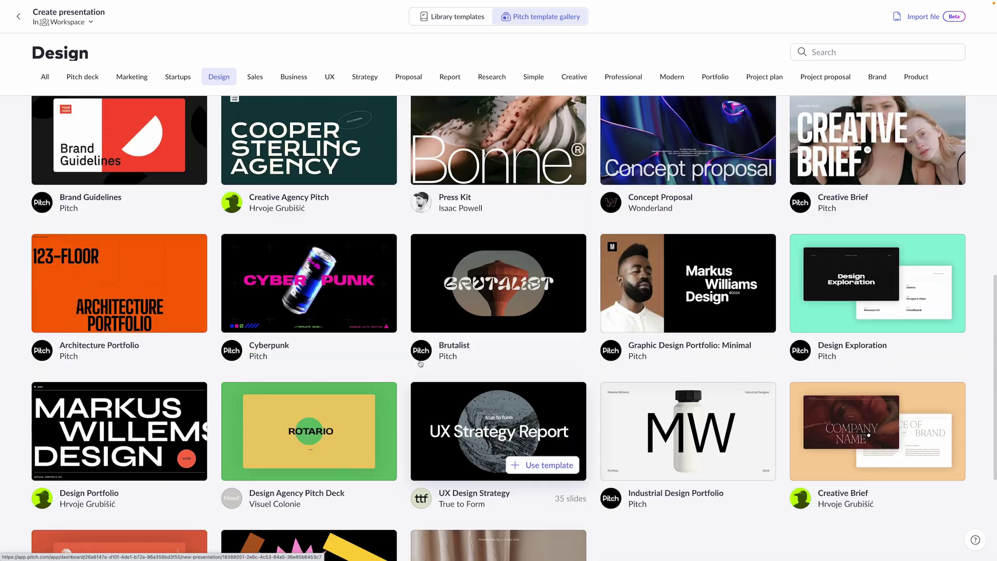
scroll(420, 362, up, 1)
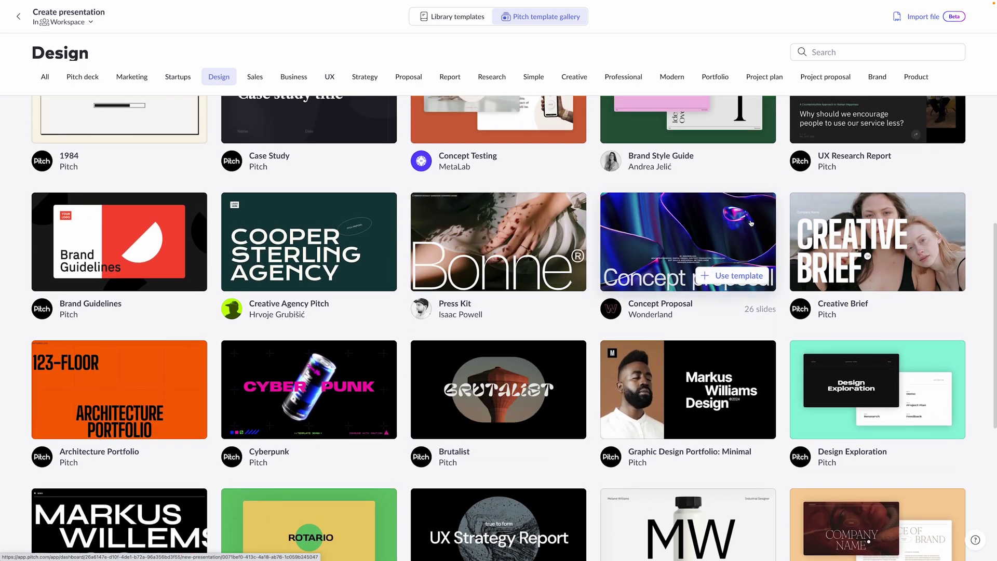
click(699, 388)
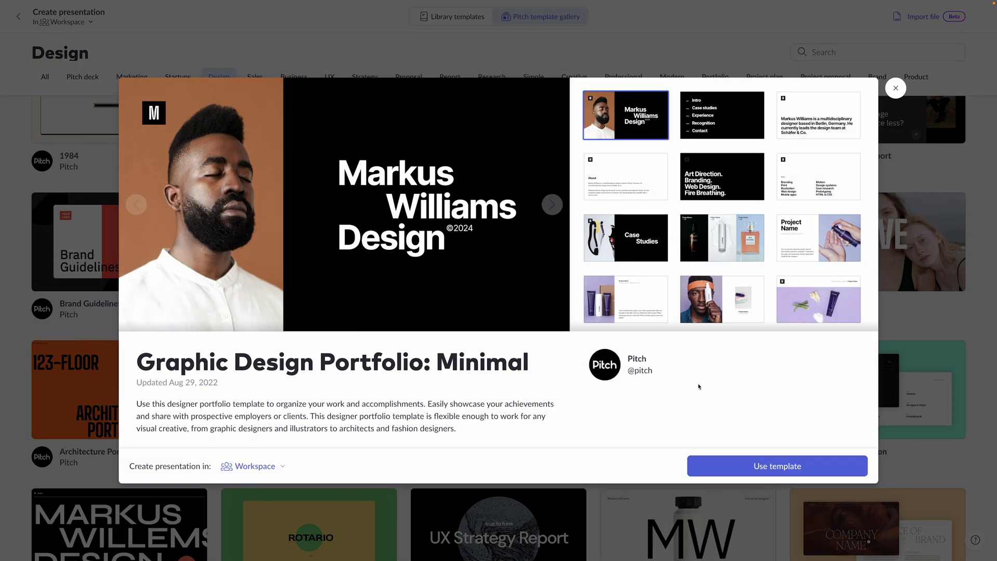
click(725, 174)
click(626, 177)
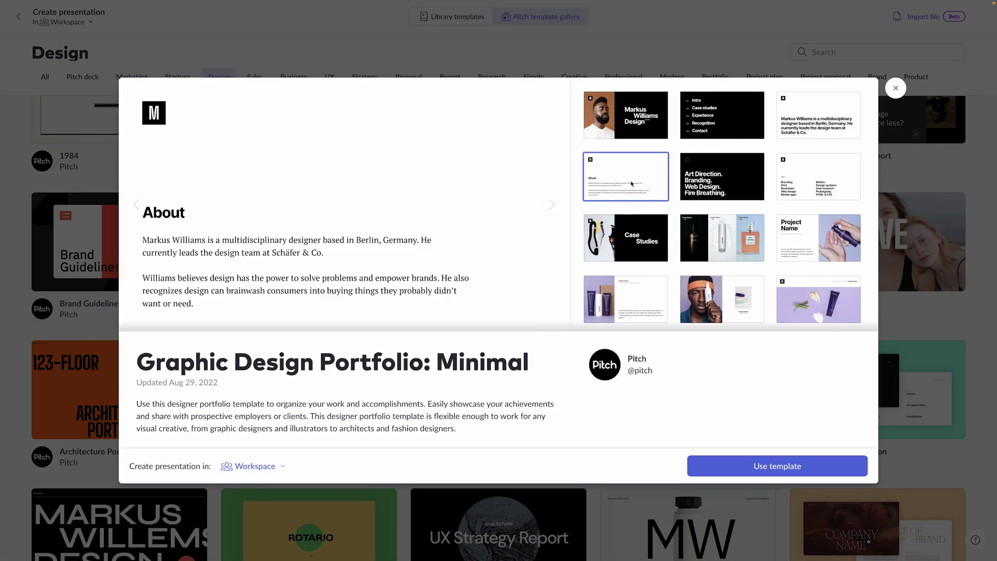
click(633, 245)
click(633, 245)
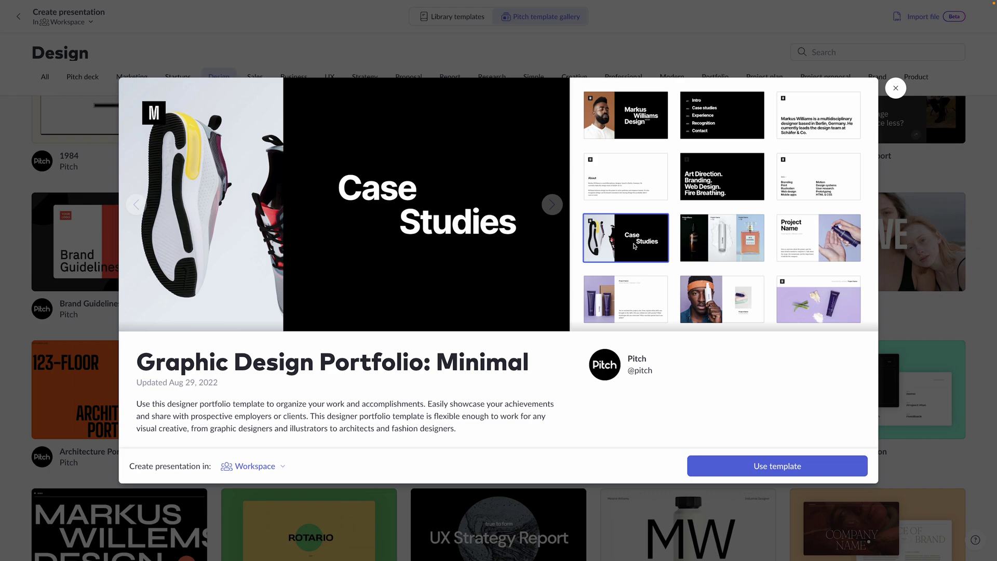
click(794, 243)
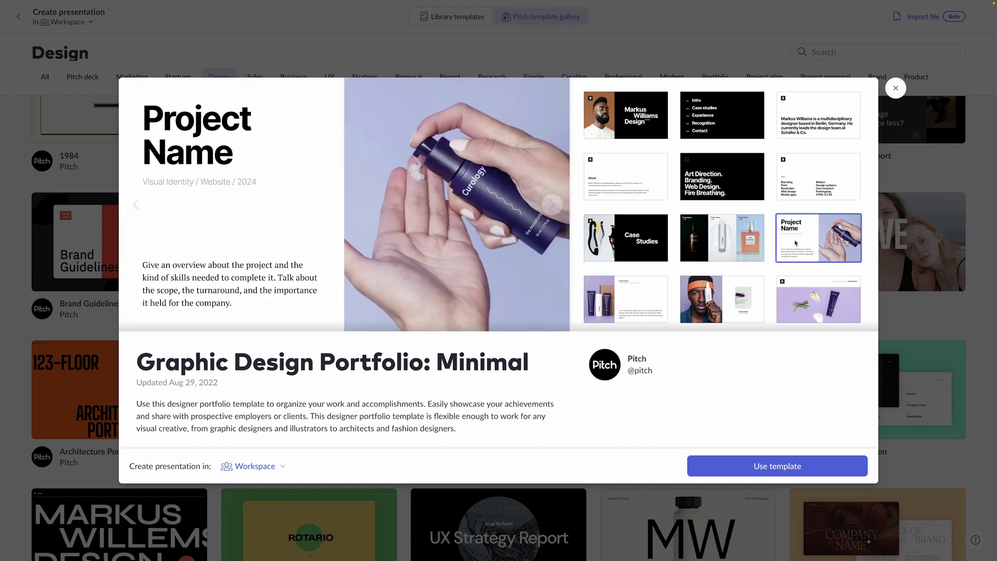
click(631, 293)
click(640, 281)
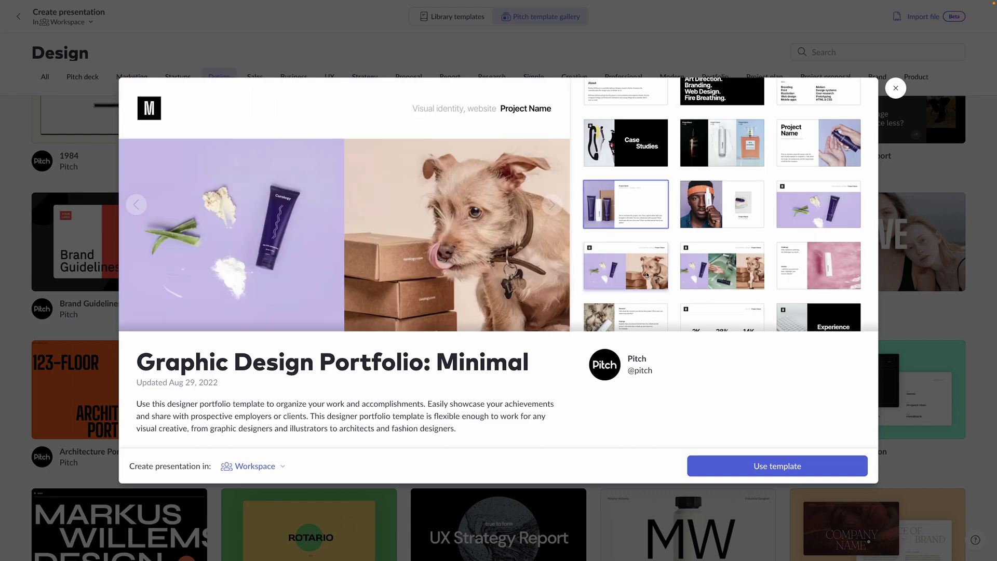
click(716, 272)
click(828, 273)
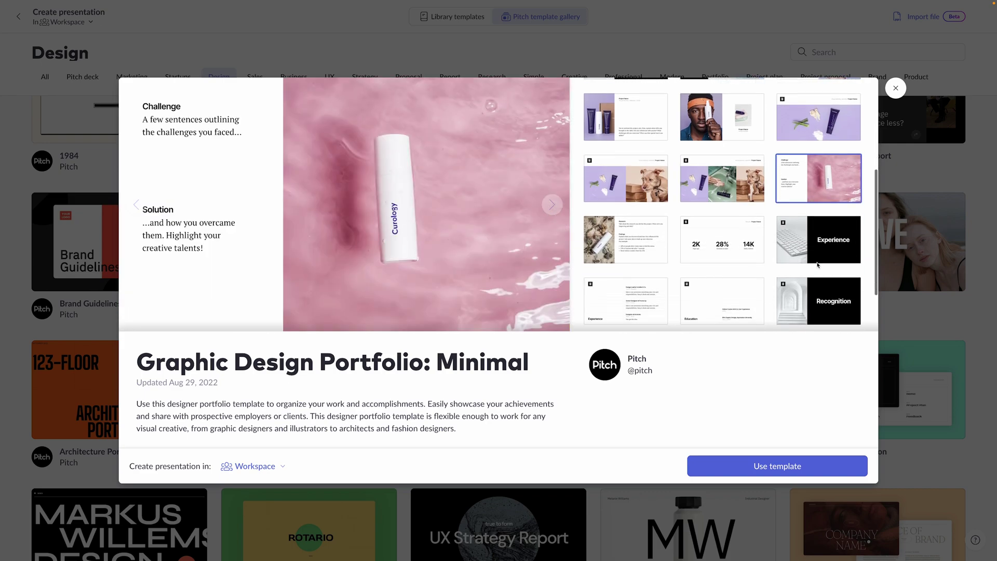
click(880, 100)
scroll(681, 341, up, 5)
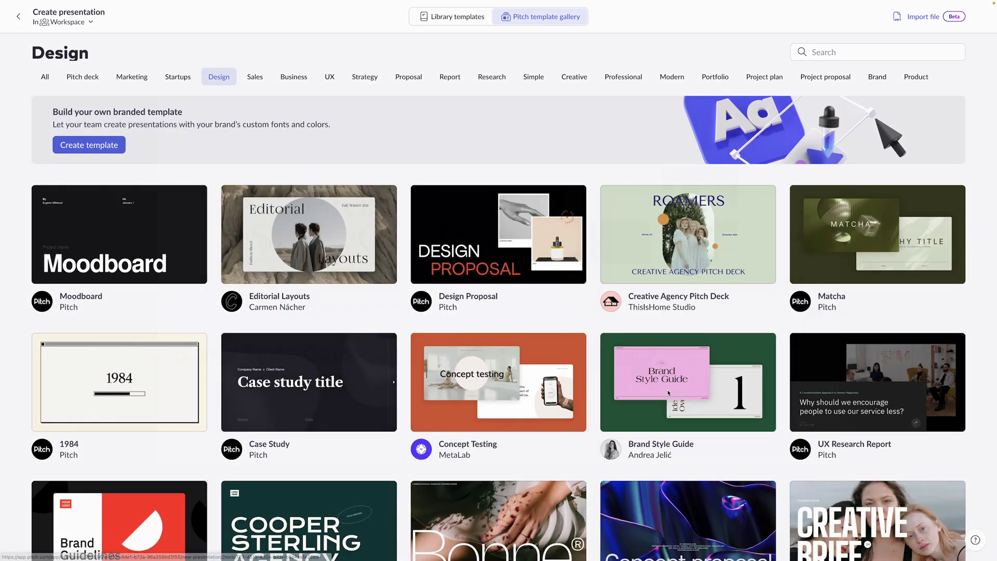
Step: Start a presentation from the Brand Style Guide template with its title slide first
click(669, 394)
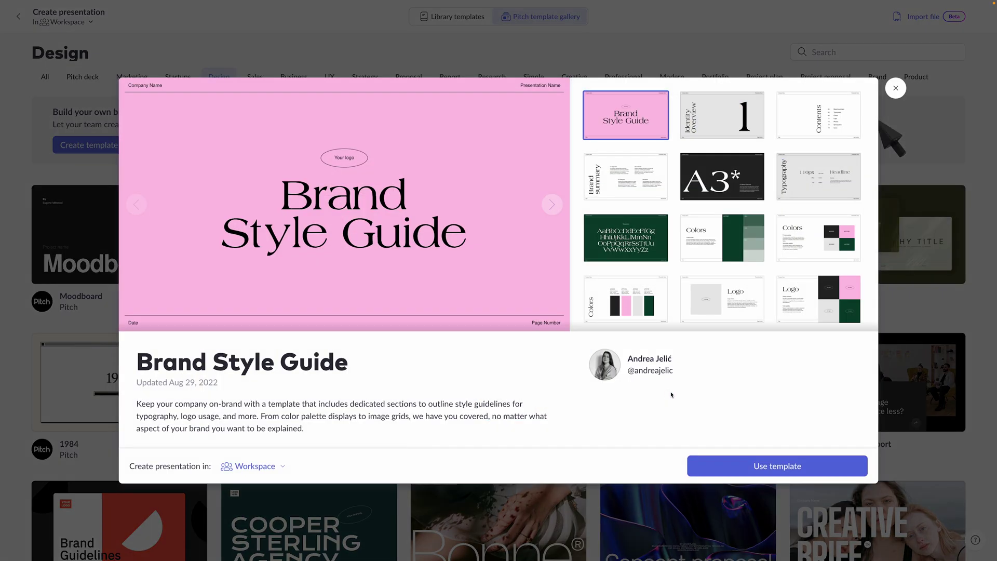
click(758, 468)
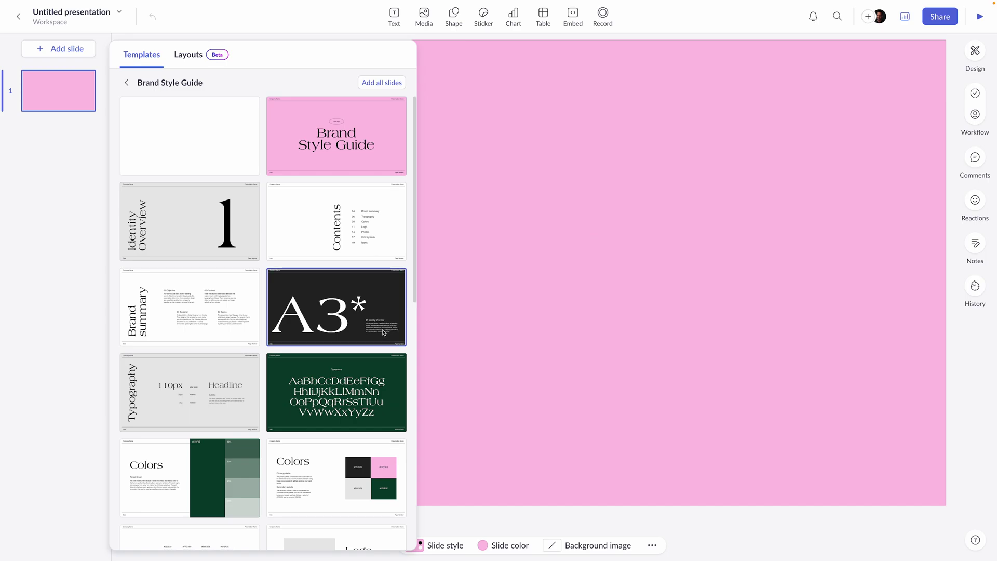
click(348, 123)
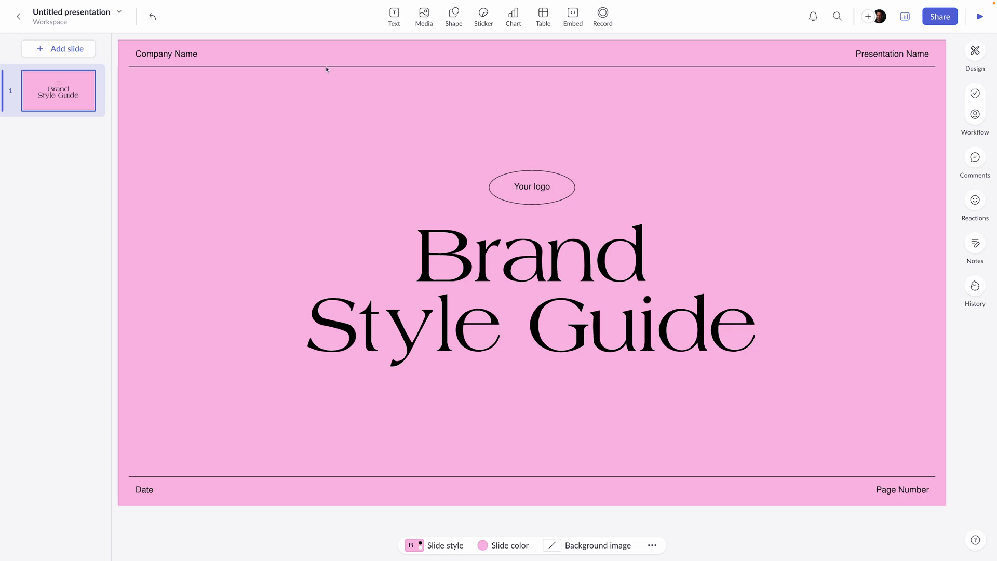
Step: Inspect the Company Name, Brand Style Guide title and Your logo placeholders on the slide
click(190, 60)
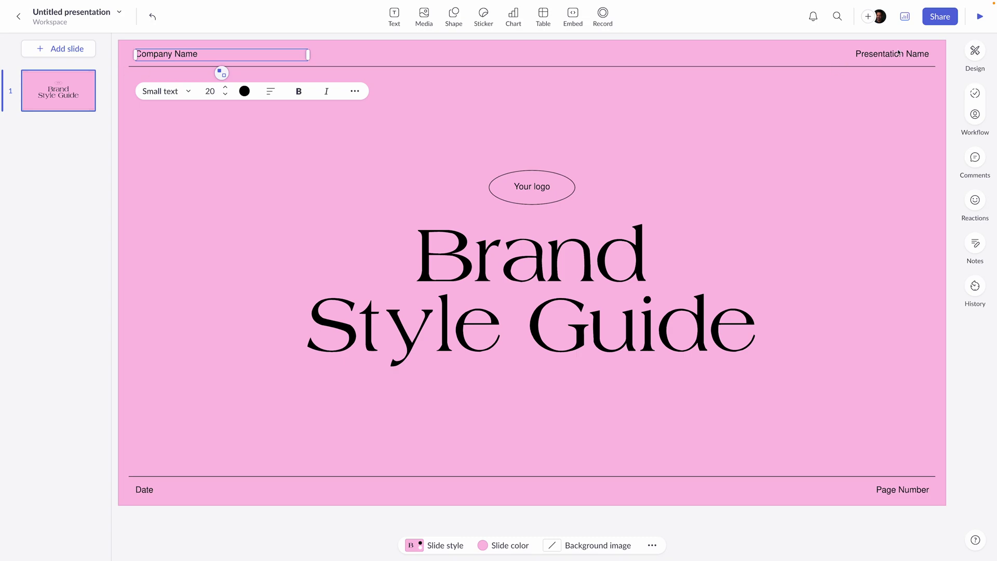
click(719, 332)
click(548, 187)
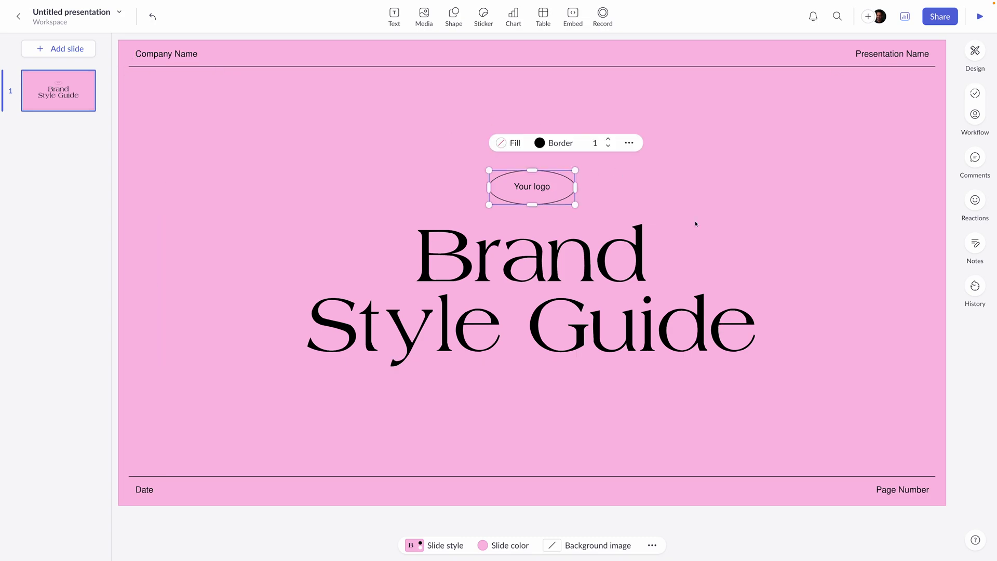
click(673, 215)
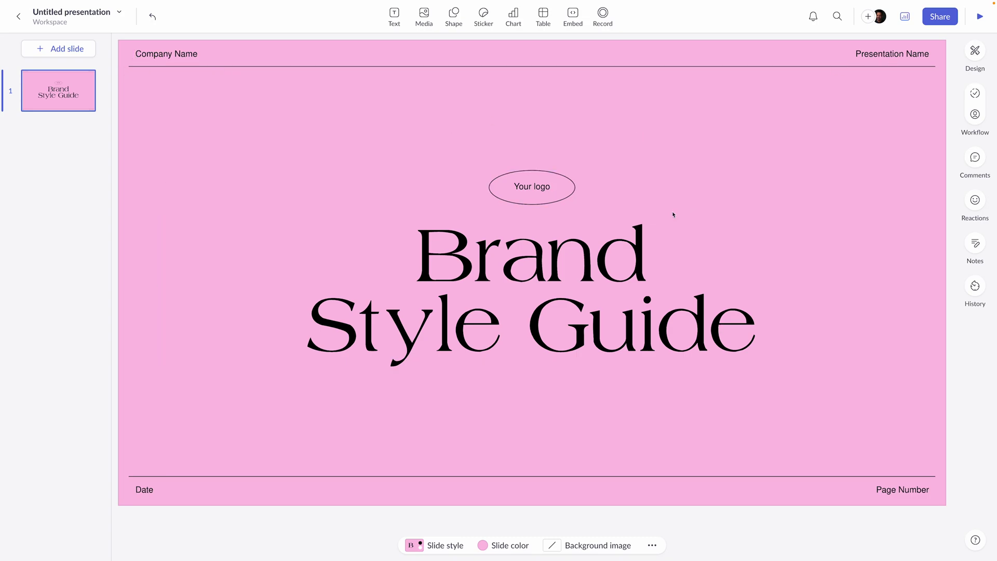
Step: Add the Logo quadrant slide and the bookshelf Photos slide as slides 2 and 3
click(67, 48)
scroll(335, 237, down, 6)
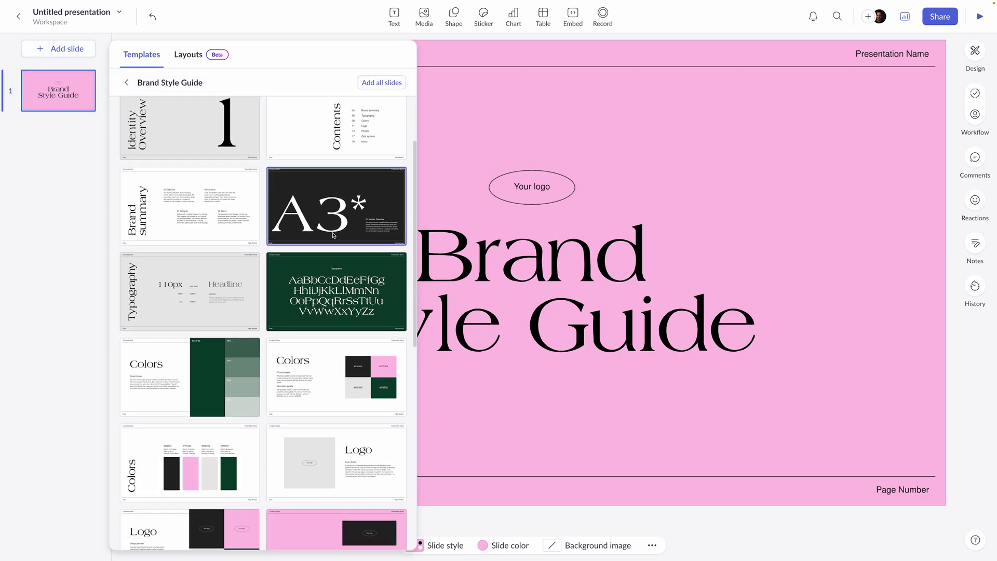
scroll(336, 238, down, 4)
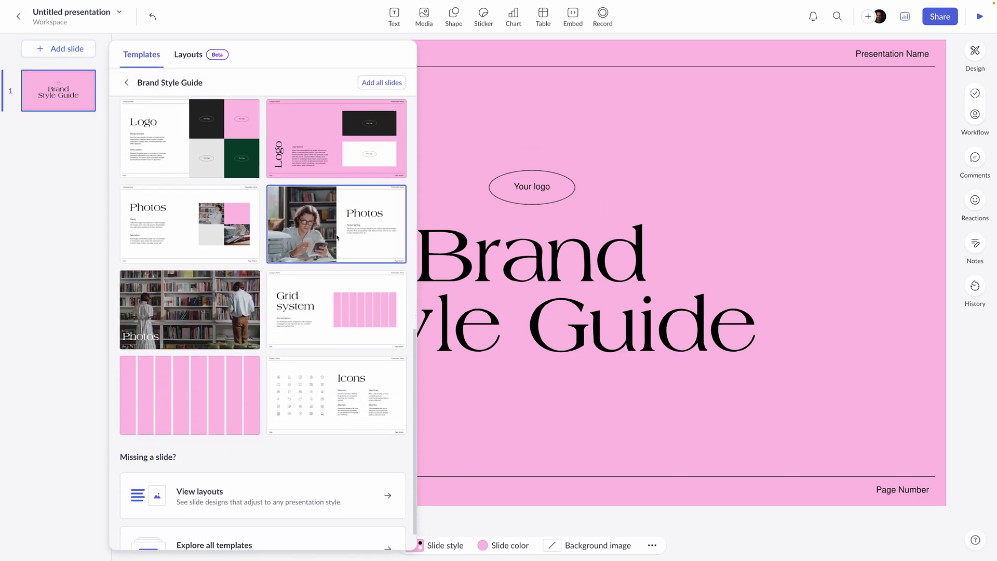
scroll(249, 290, up, 5)
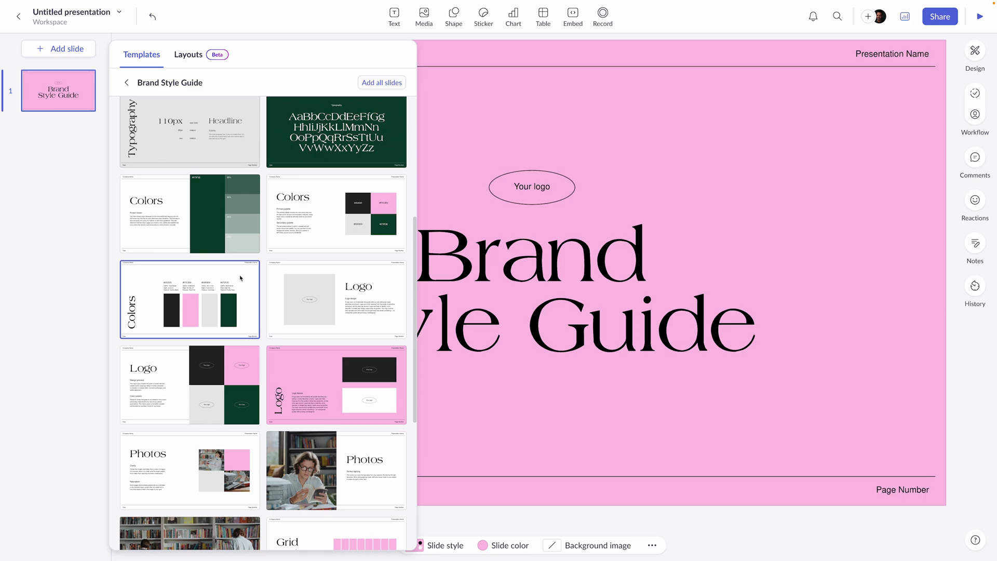
click(249, 289)
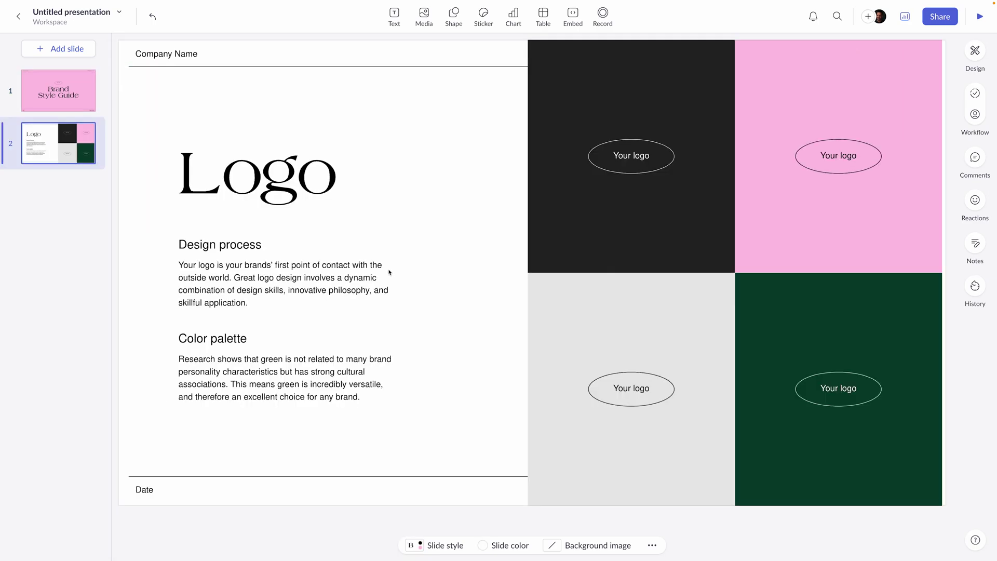
click(78, 52)
scroll(176, 387, down, 10)
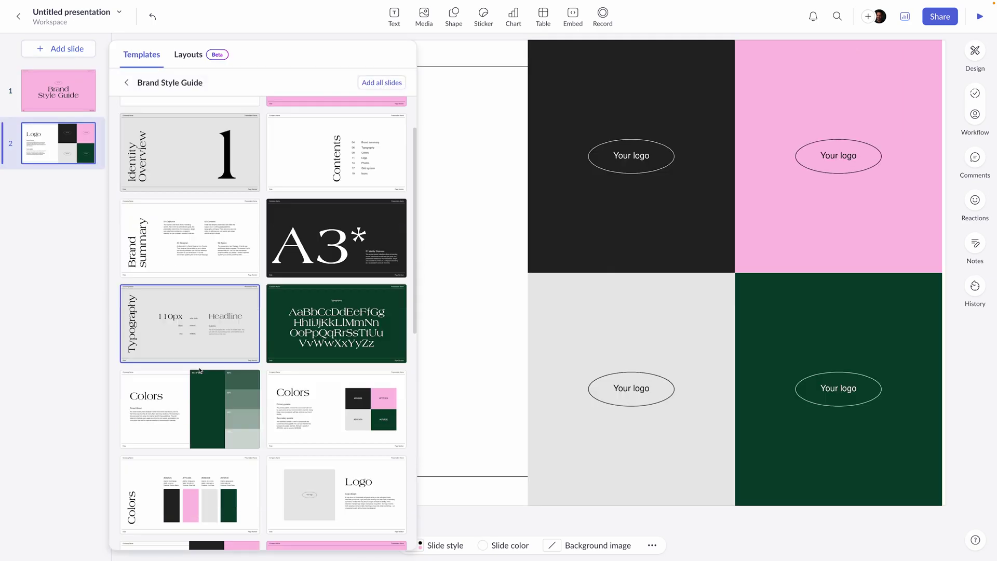
click(177, 387)
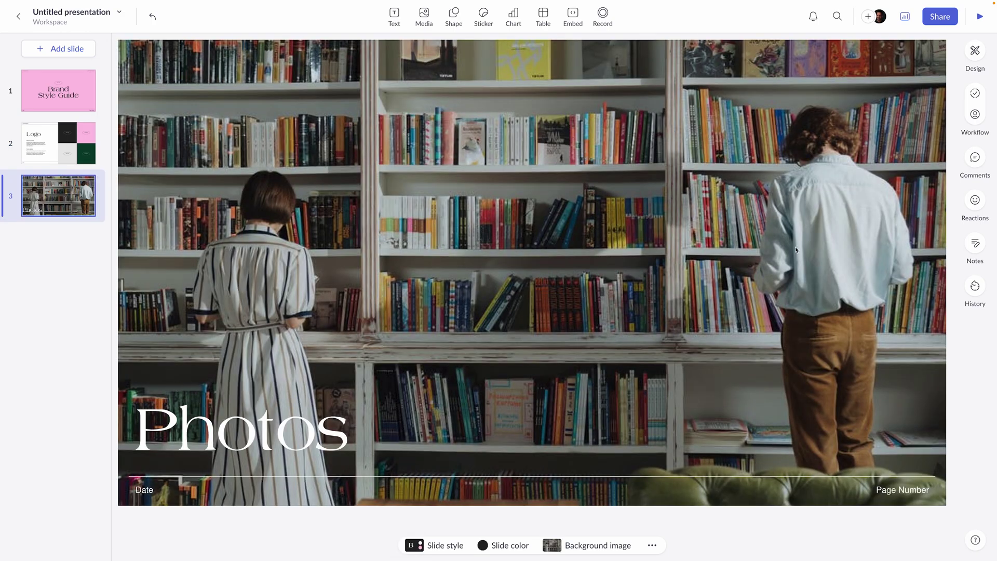
Step: Add the Identity Overview slide as slide 4 and bring up the sharing options
click(60, 48)
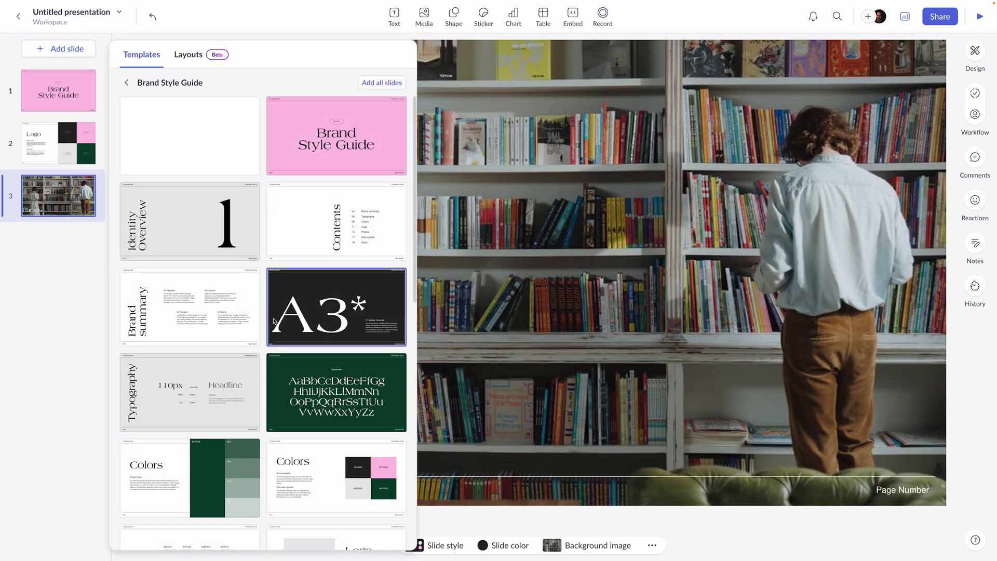
scroll(273, 319, down, 3)
scroll(281, 322, down, 7)
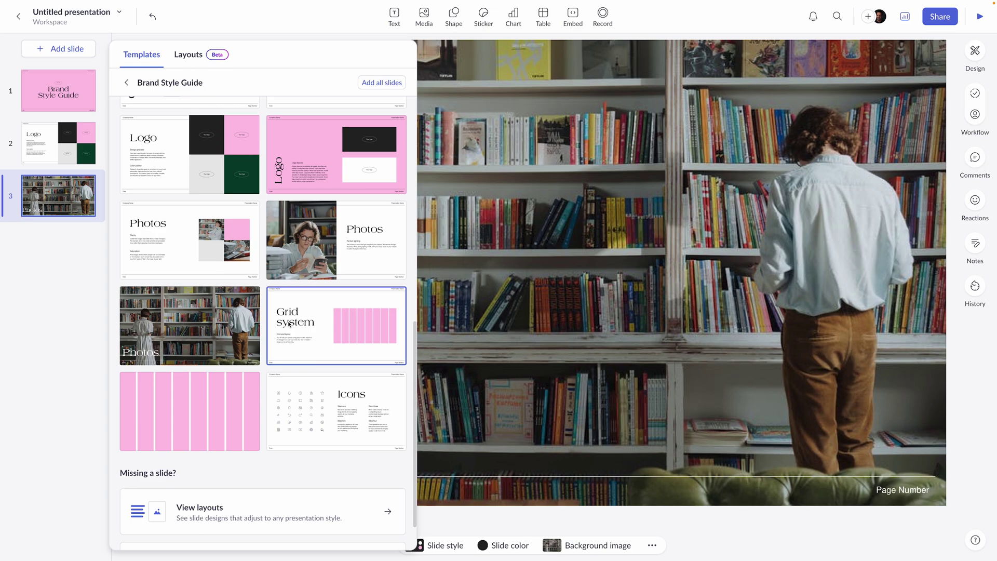
scroll(301, 323, up, 10)
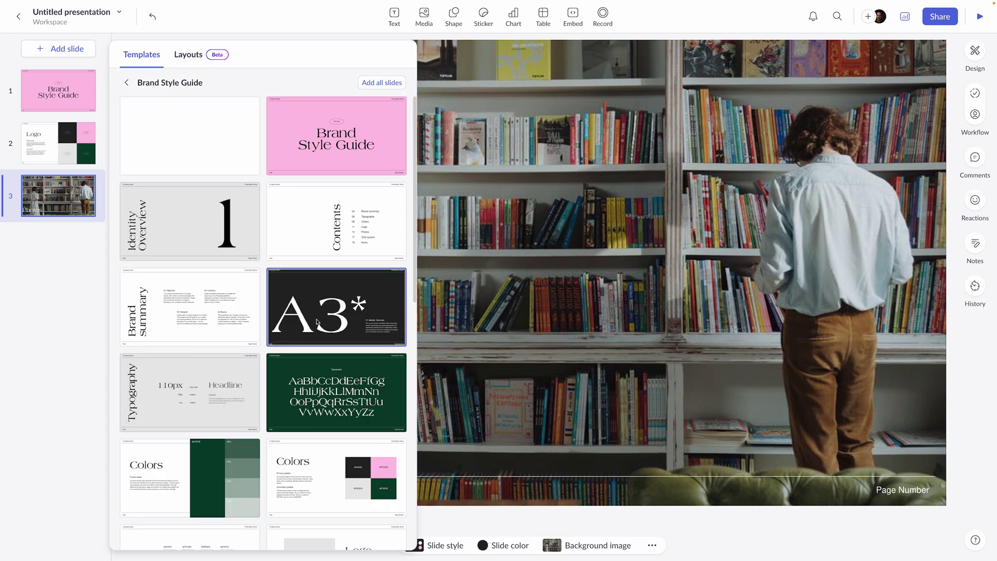
click(201, 236)
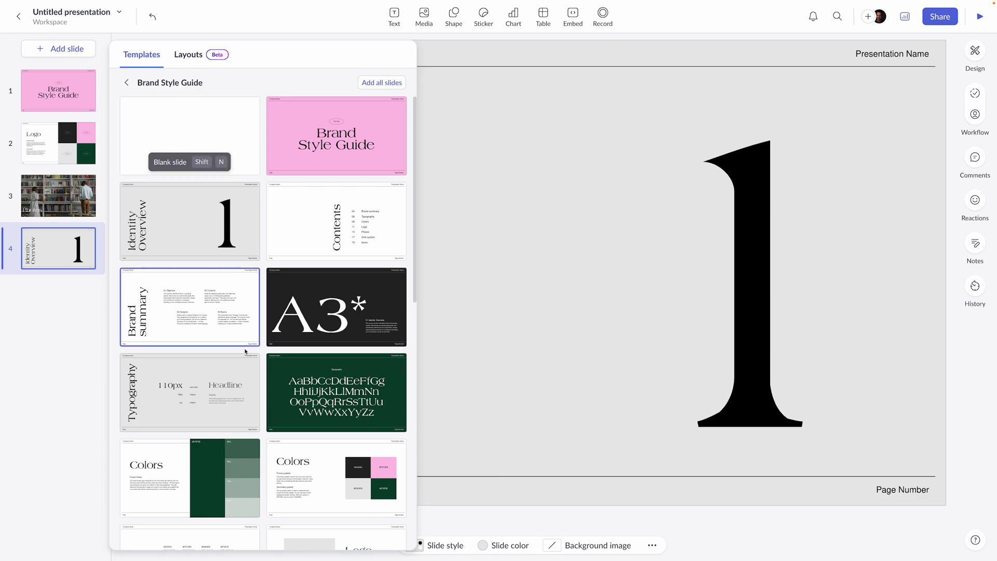
scroll(289, 347, down, 2)
scroll(242, 209, up, 2)
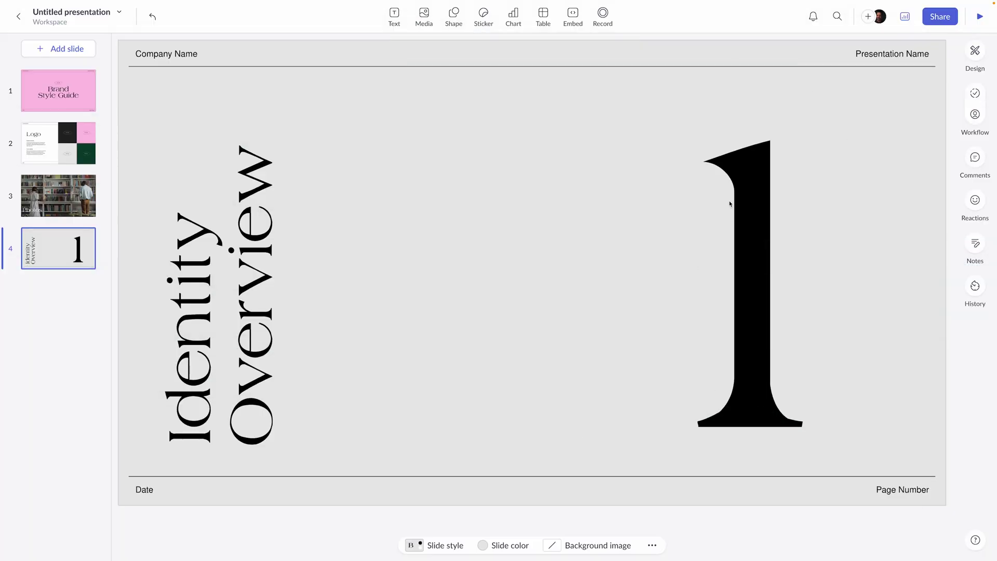
click(940, 16)
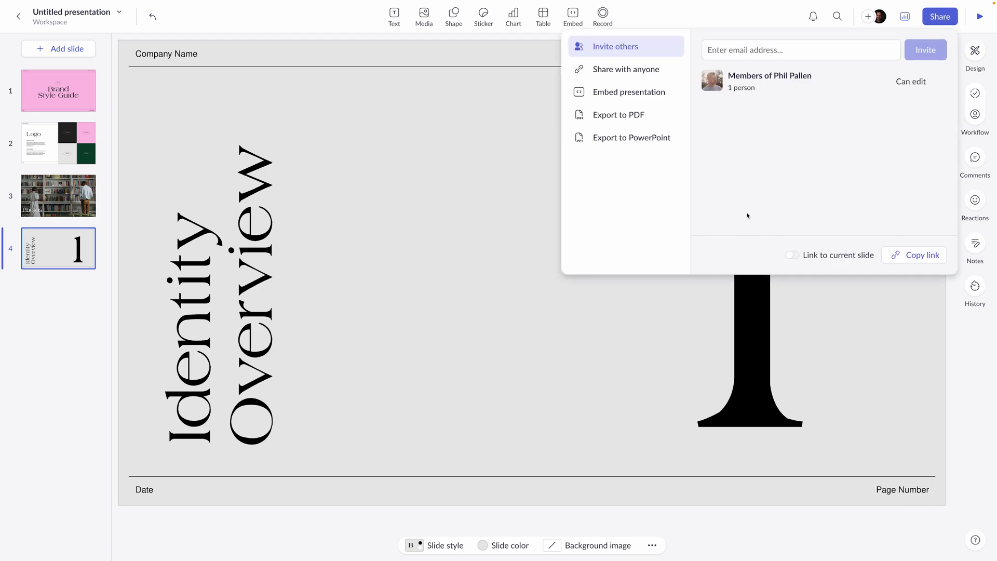
Step: Invite an outside e-mail address as a member and copy a link to the current slide
click(730, 51)
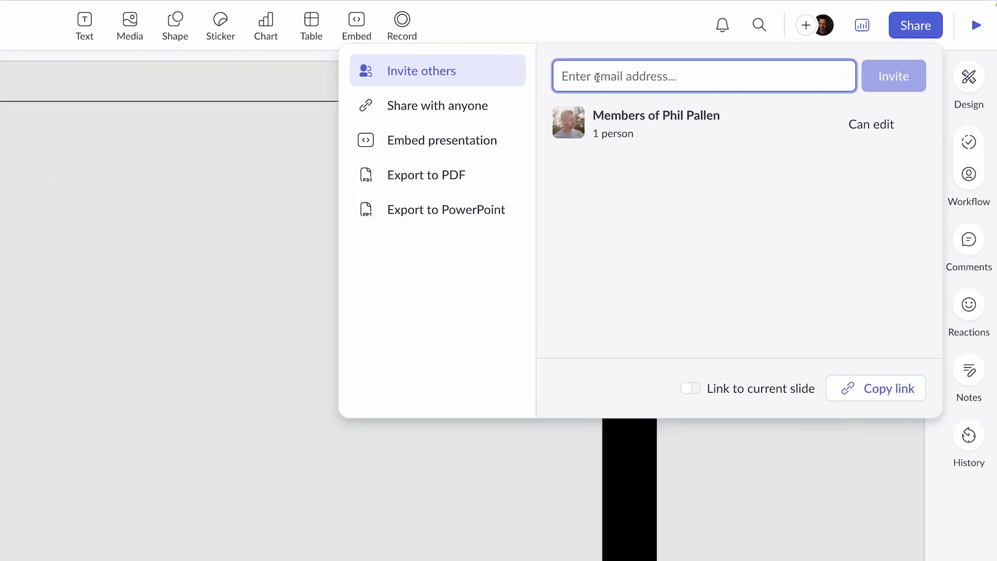
text(email@email.com)
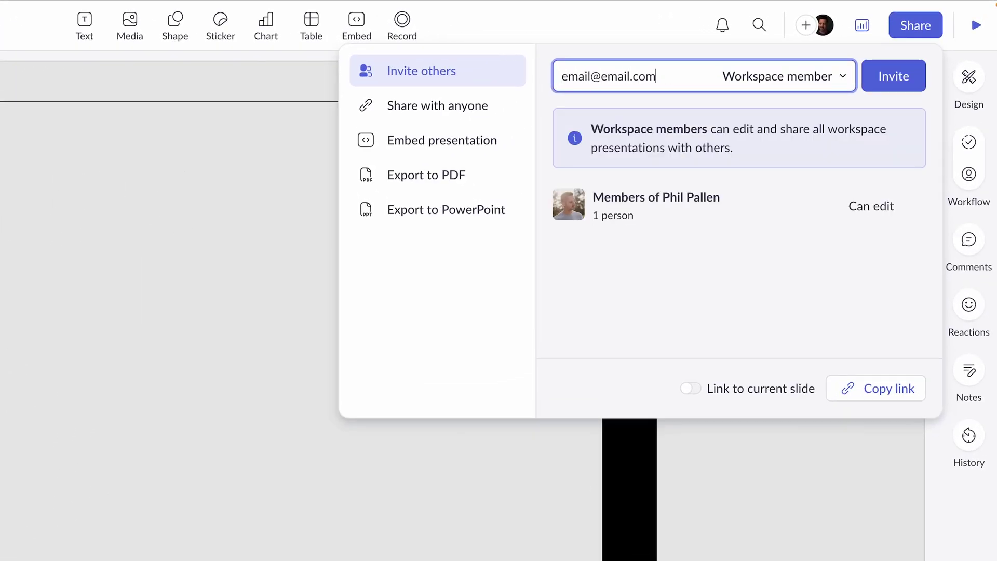
key(Return)
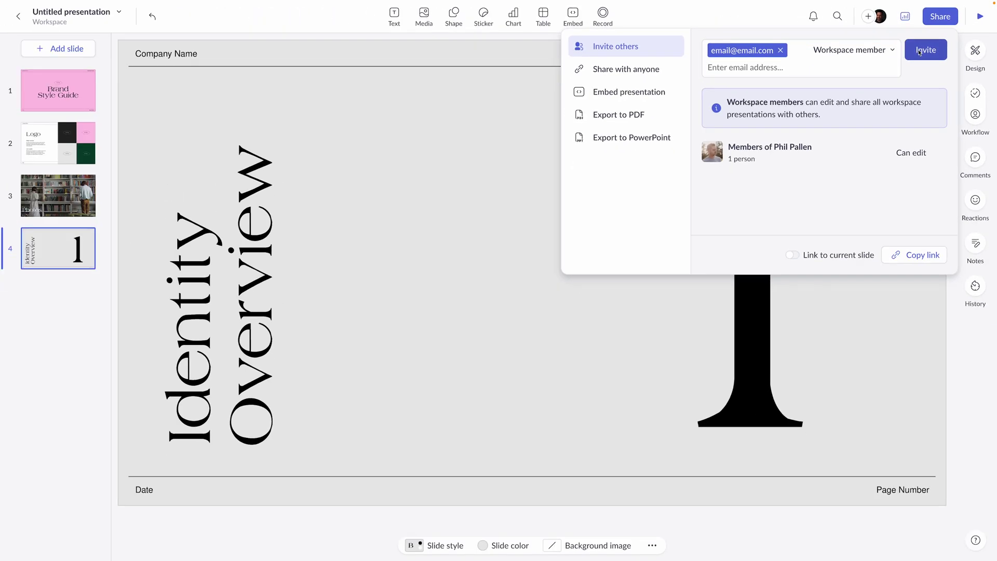
click(919, 52)
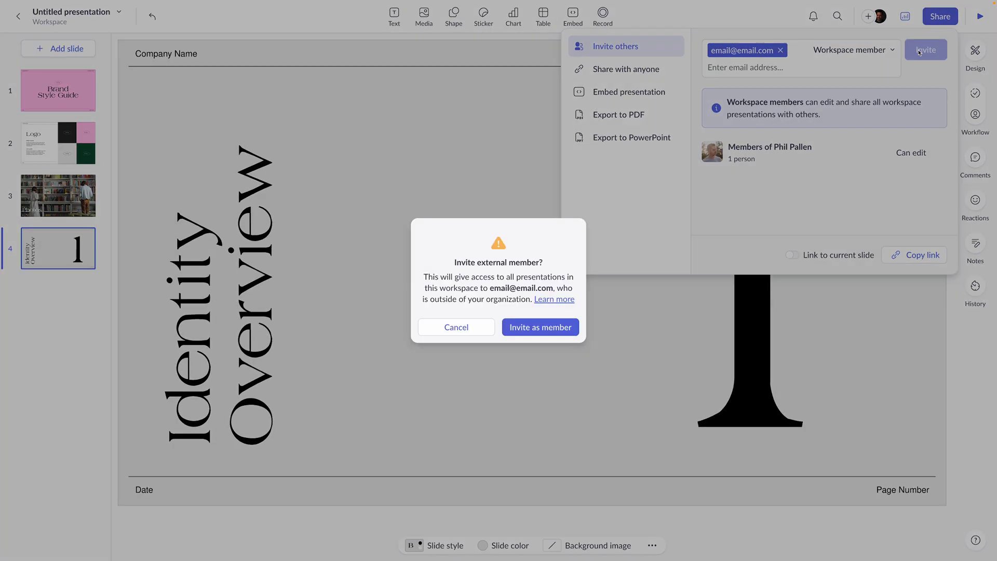
click(560, 333)
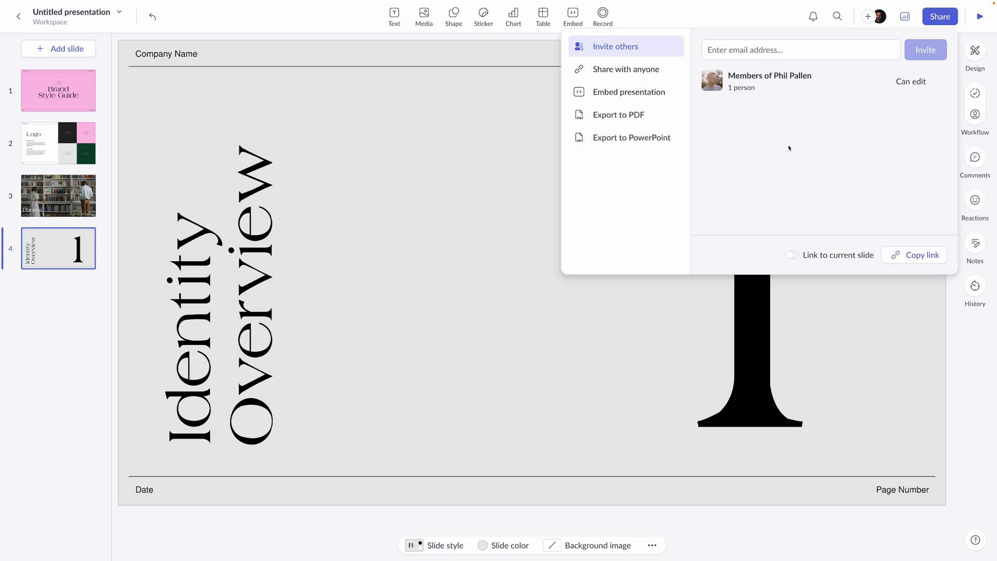
click(795, 257)
click(909, 253)
Step: Choose Share with anyone and switch on Public access for the deck
click(644, 70)
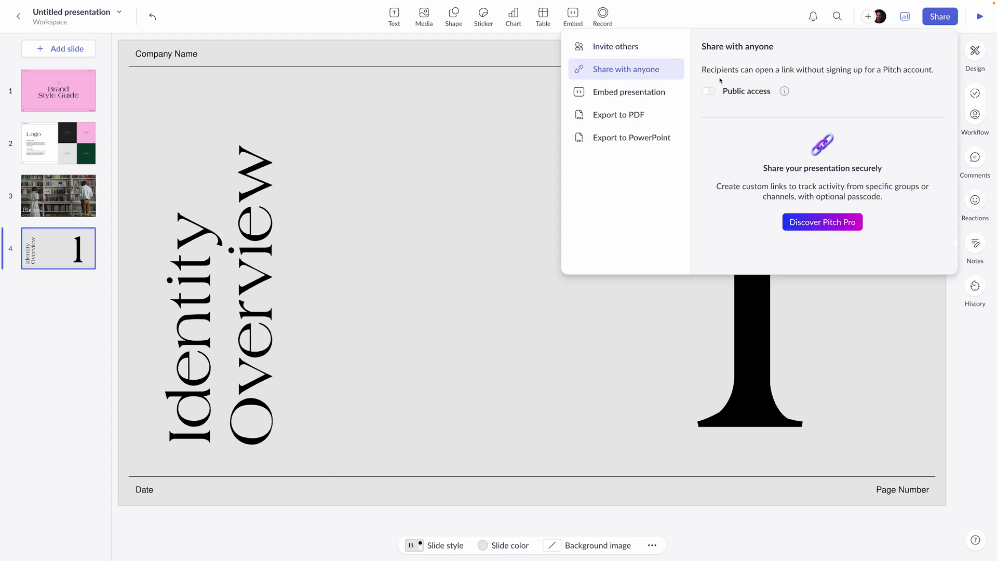
click(709, 92)
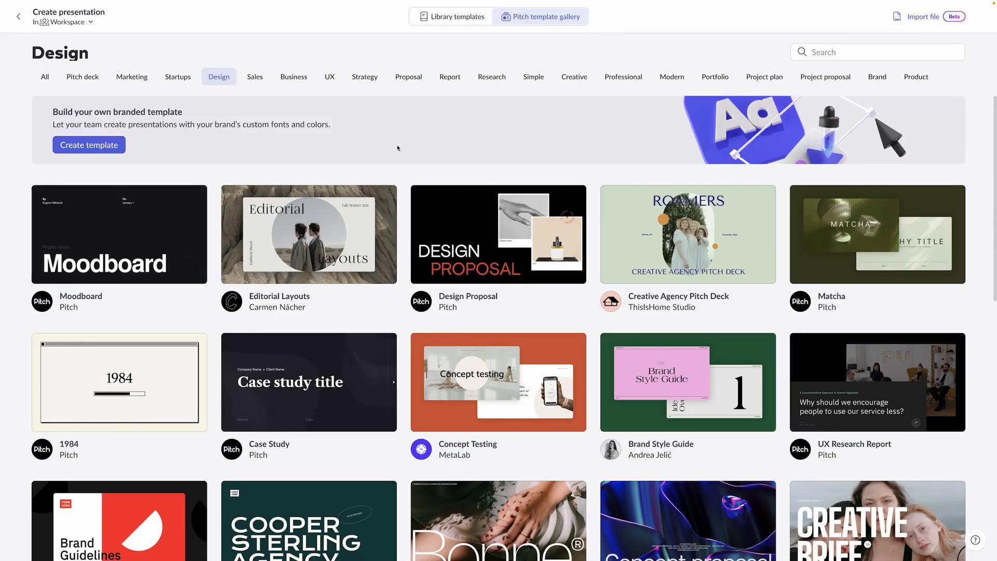
scroll(499, 197, down, 4)
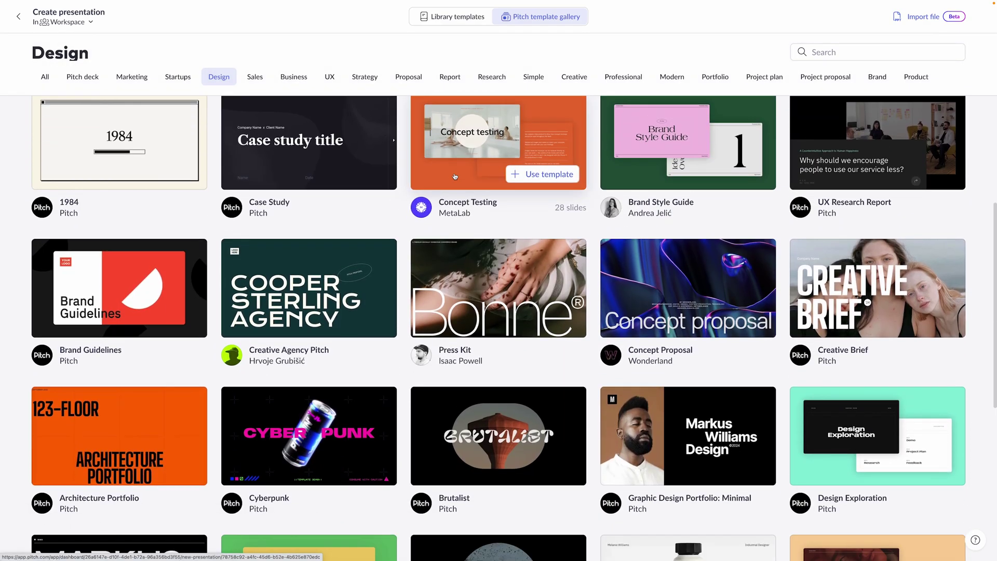
scroll(498, 197, up, 4)
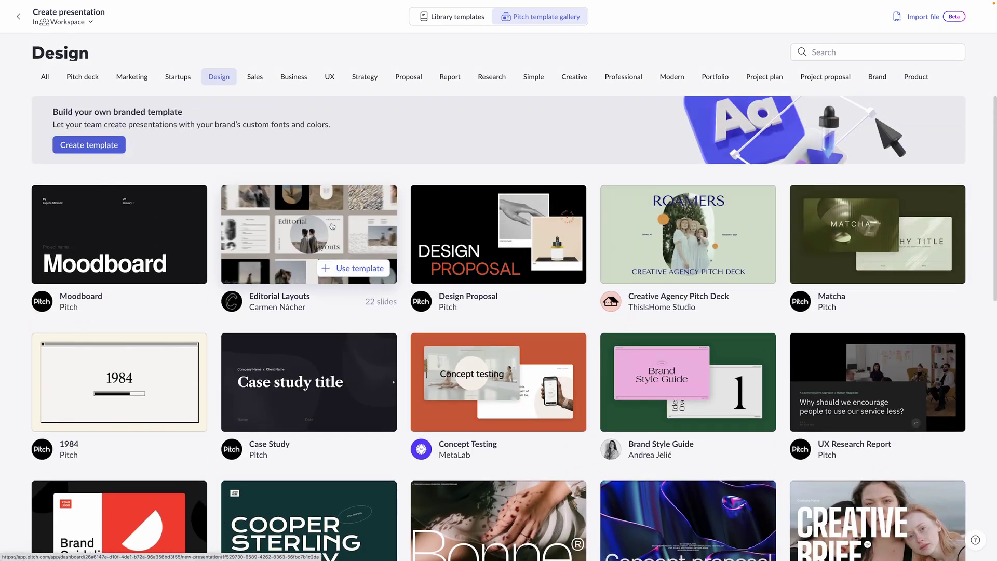
click(332, 226)
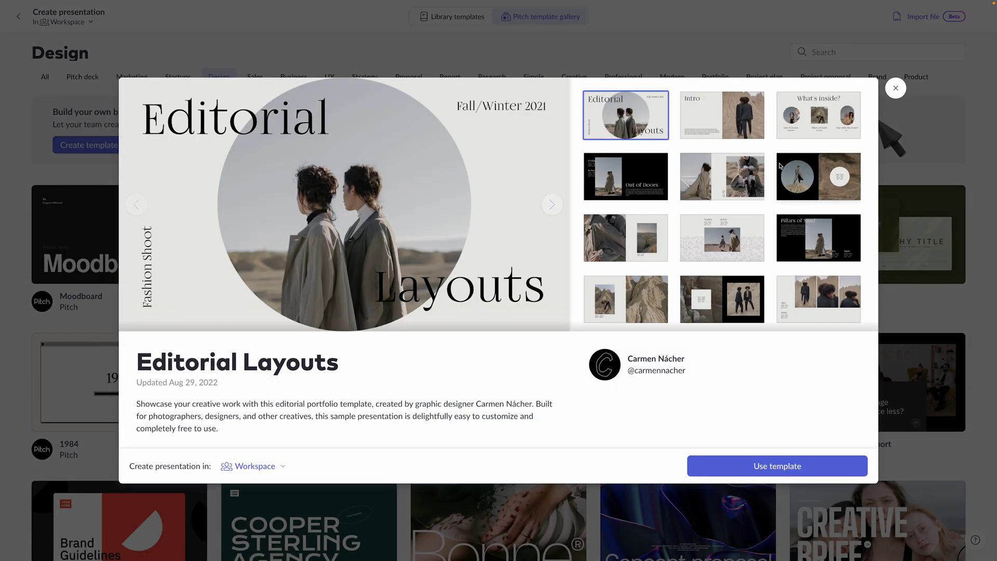
click(552, 205)
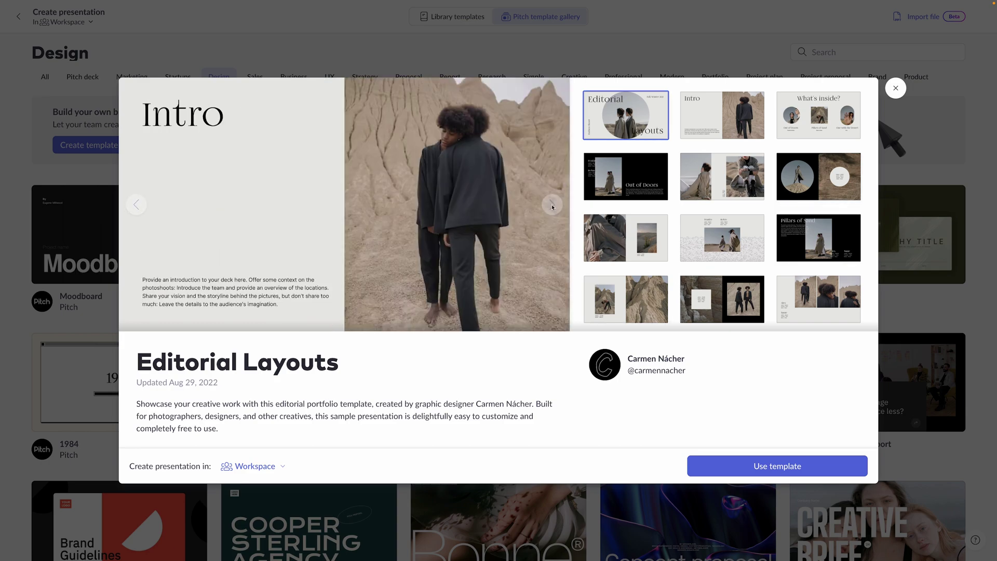
click(552, 206)
click(552, 206)
click(552, 206)
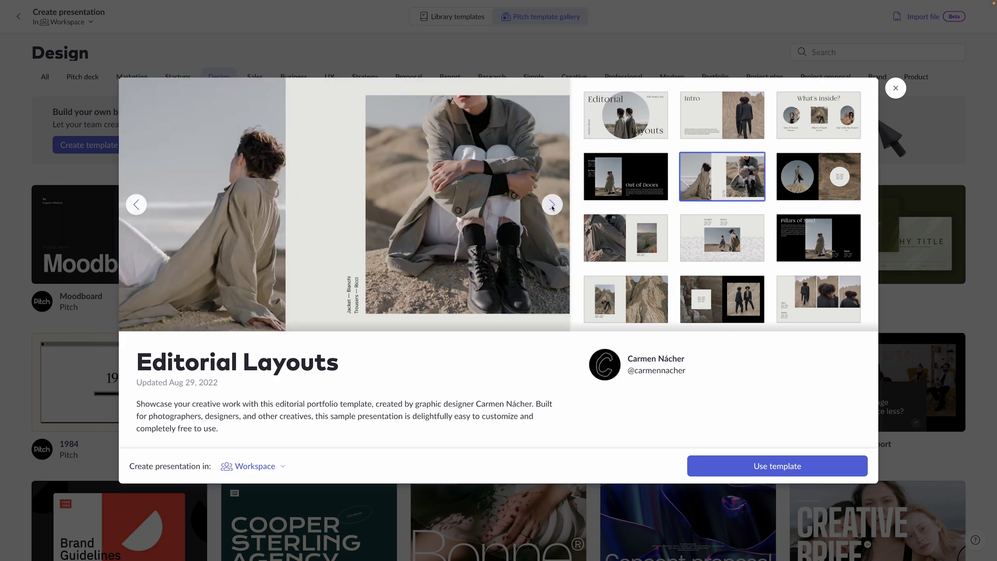
click(896, 88)
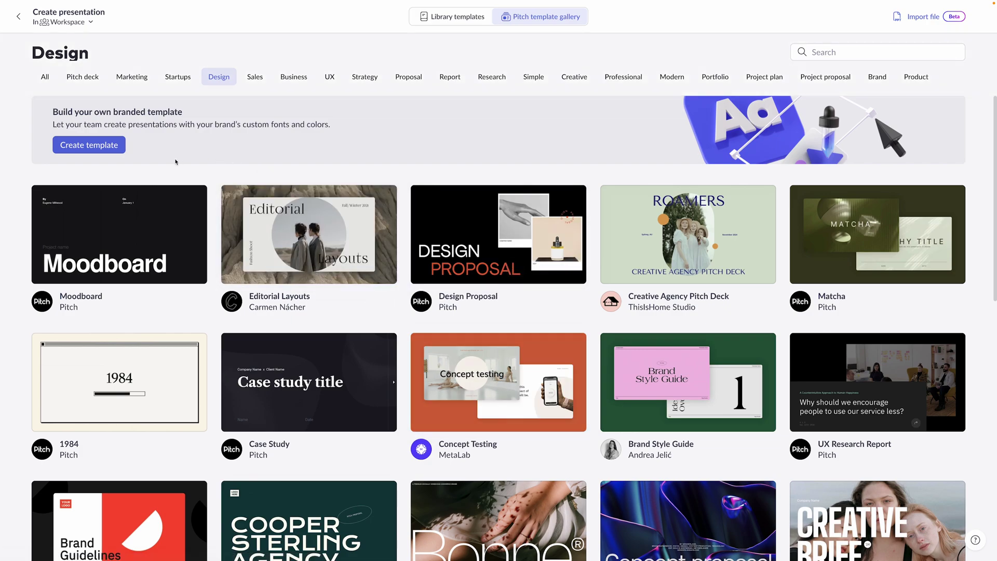
Step: Create a new branded template and give it a custom '…'s branded template' name
click(95, 148)
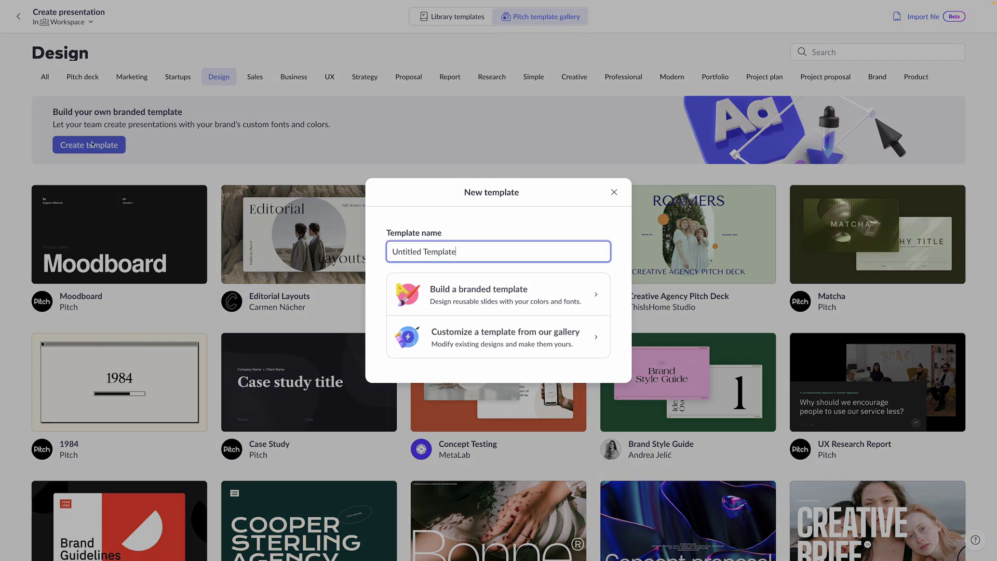
triple_click(499, 253)
text(Phil's branded template)
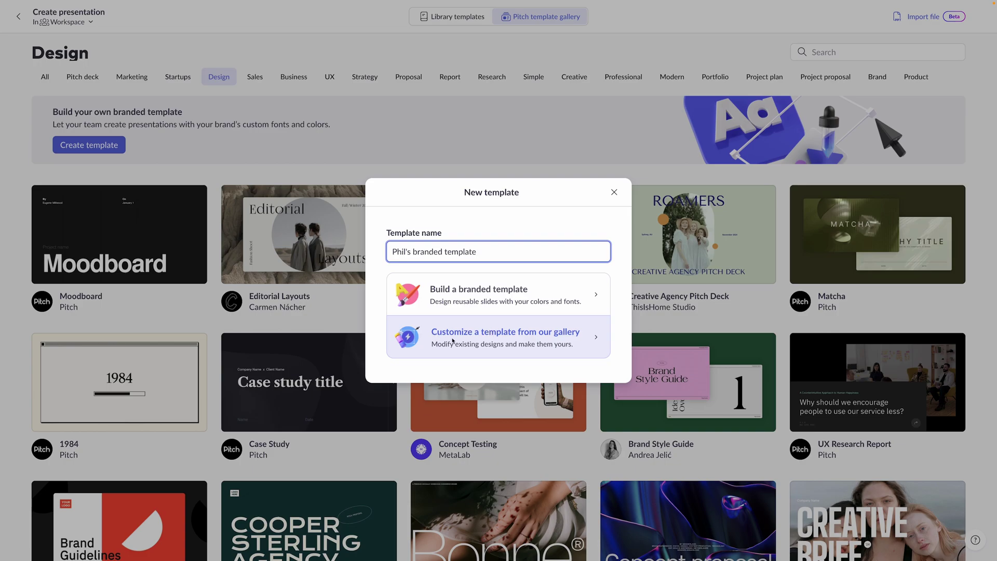
Step: Base the template on the Sales Pitch gallery design, using its title slide as slide 1
click(494, 347)
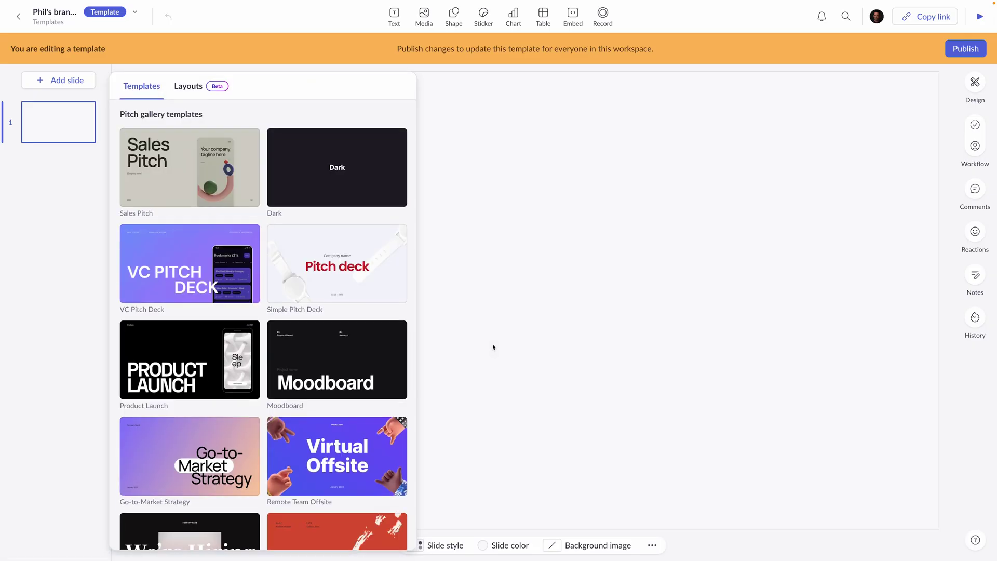
click(194, 156)
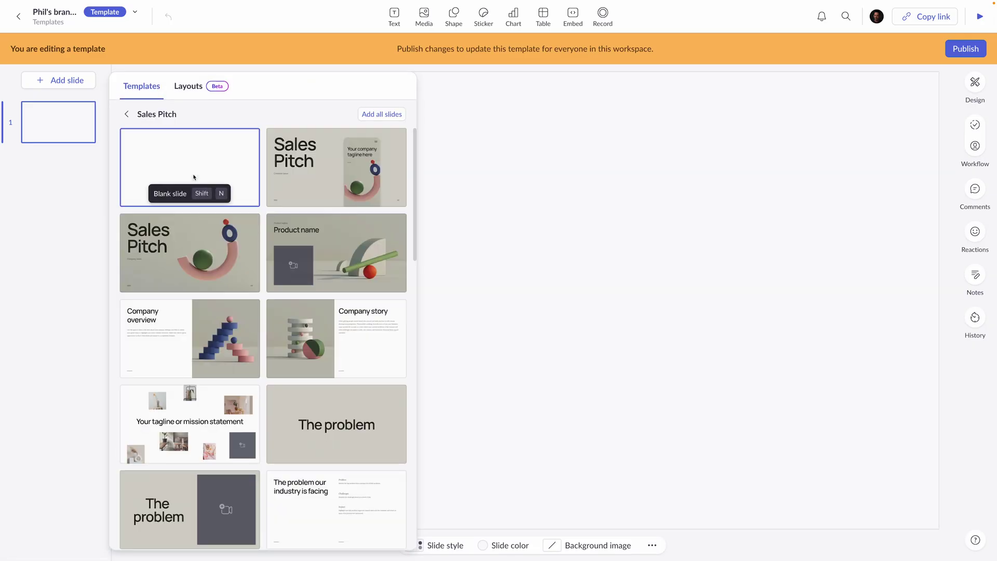
click(337, 167)
click(936, 178)
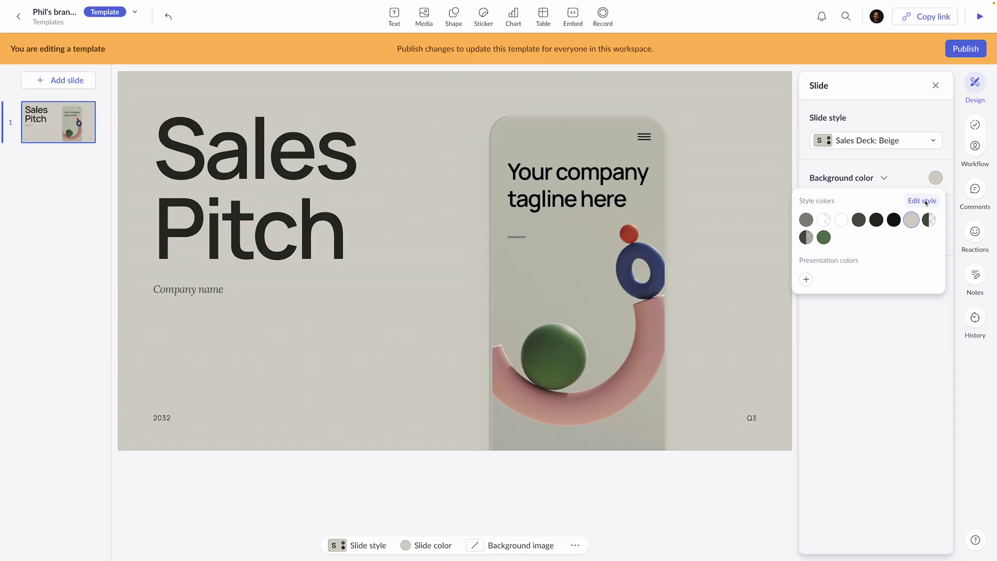
Step: Open Sales Deck: Beige in Style builder and review its colours, Manrope and Lora fonts
click(928, 203)
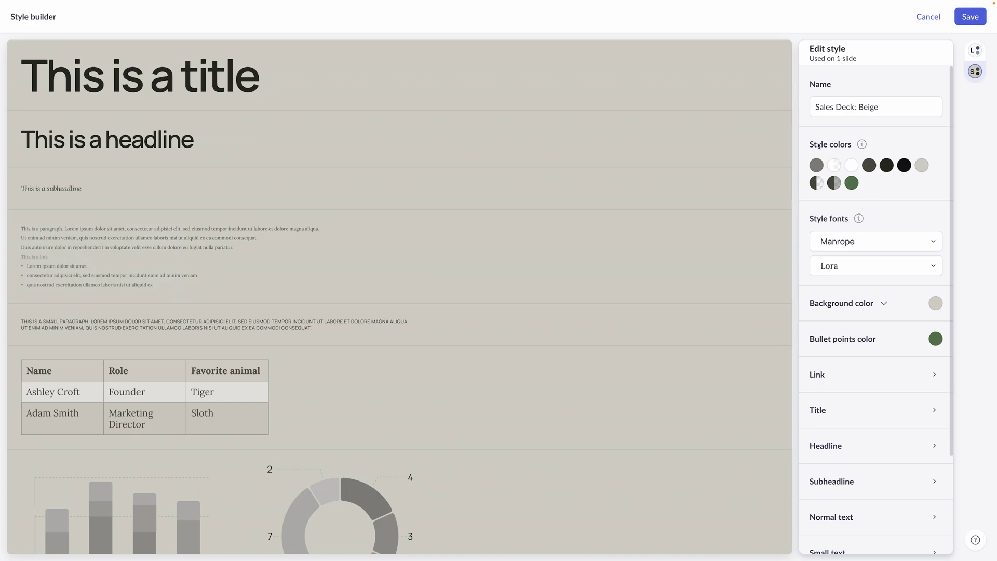
scroll(883, 191, down, 3)
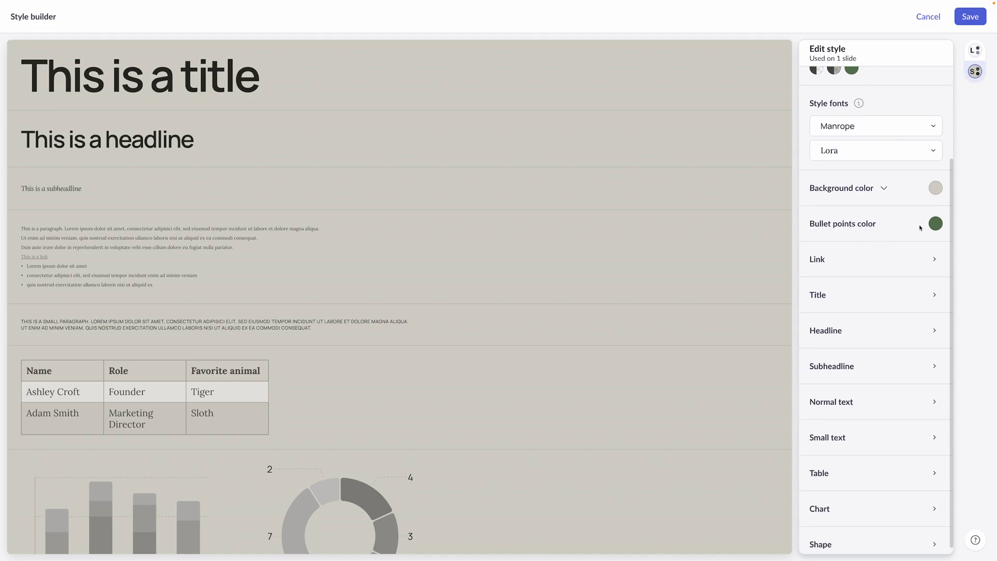
scroll(876, 278, down, 1)
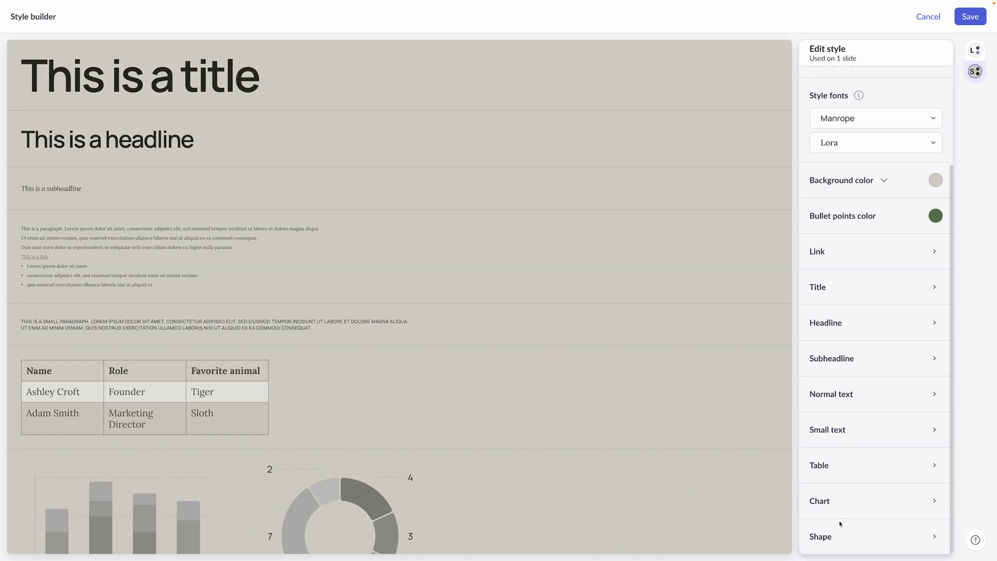
scroll(845, 505, up, 3)
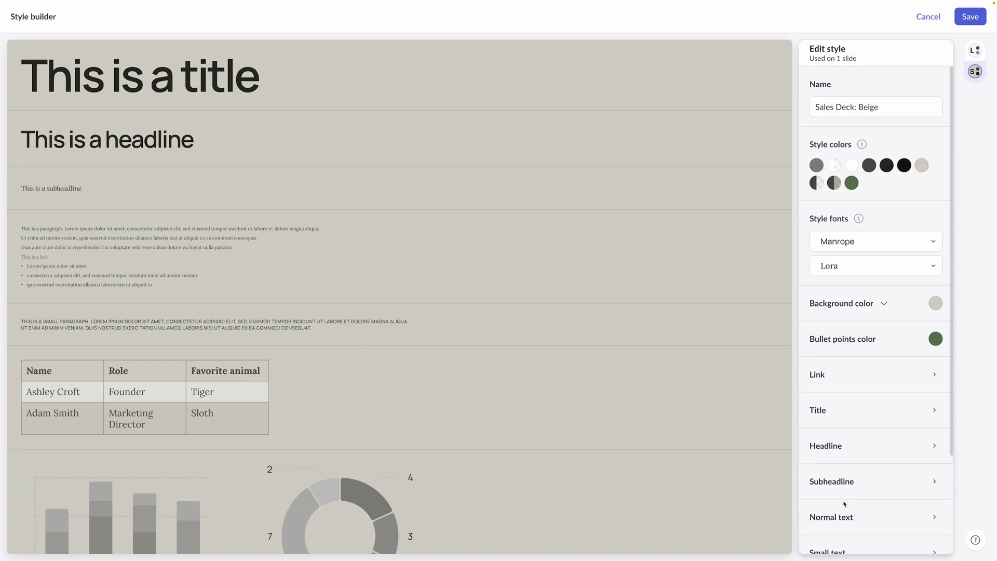